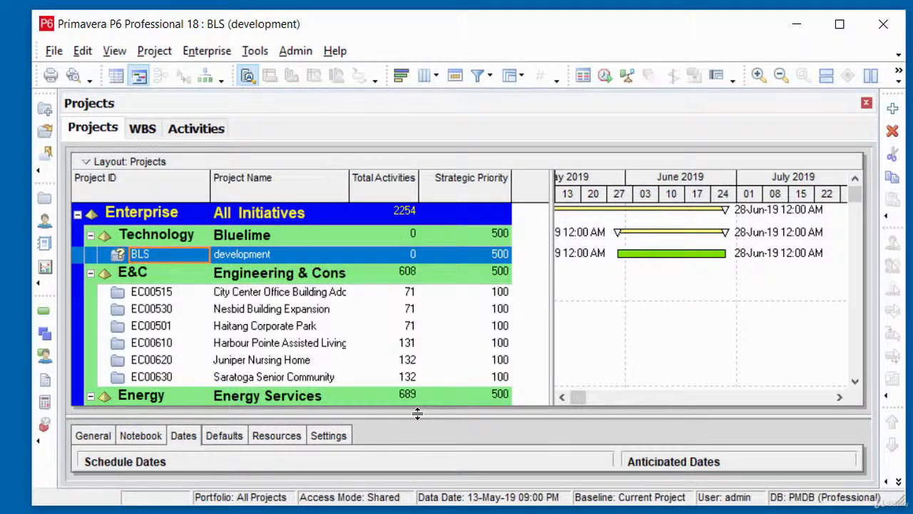
Set the BLS project's default percent complete type for new activities to Physical
{"action": "left_click_drag", "start_coordinate": [424, 342], "coordinate": [415, 310]}
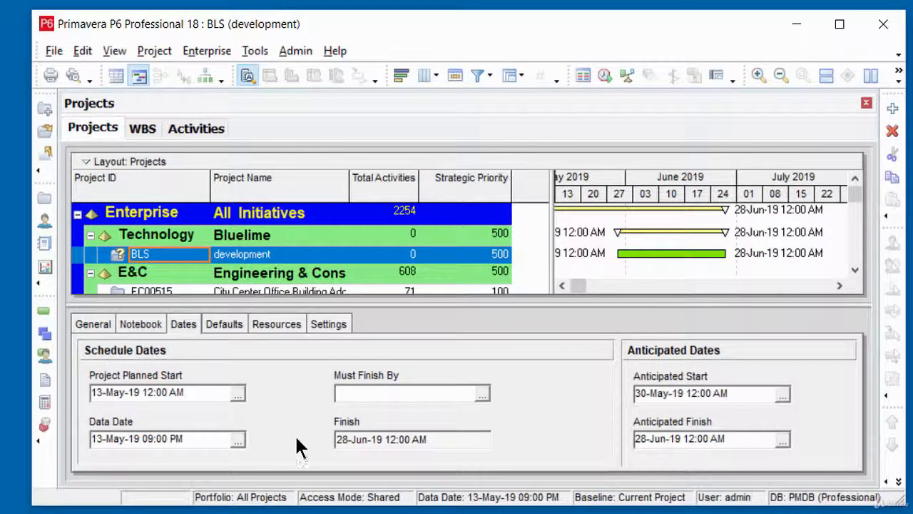
{"action": "left_click", "coordinate": [219, 323]}
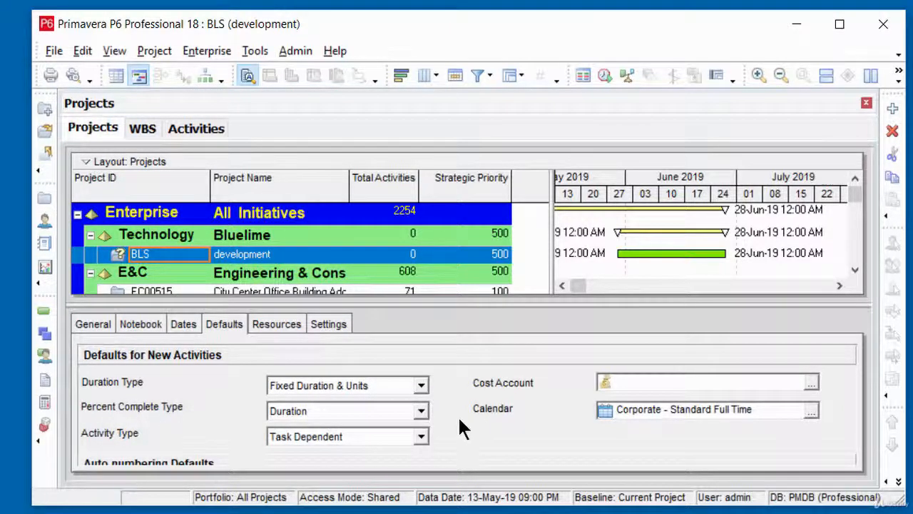
{"action": "left_click", "coordinate": [421, 411]}
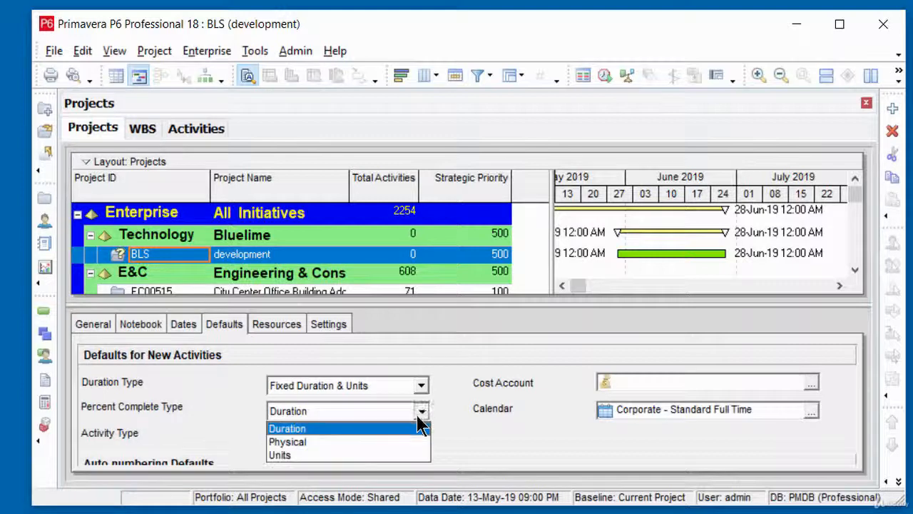
{"action": "left_click", "coordinate": [301, 442]}
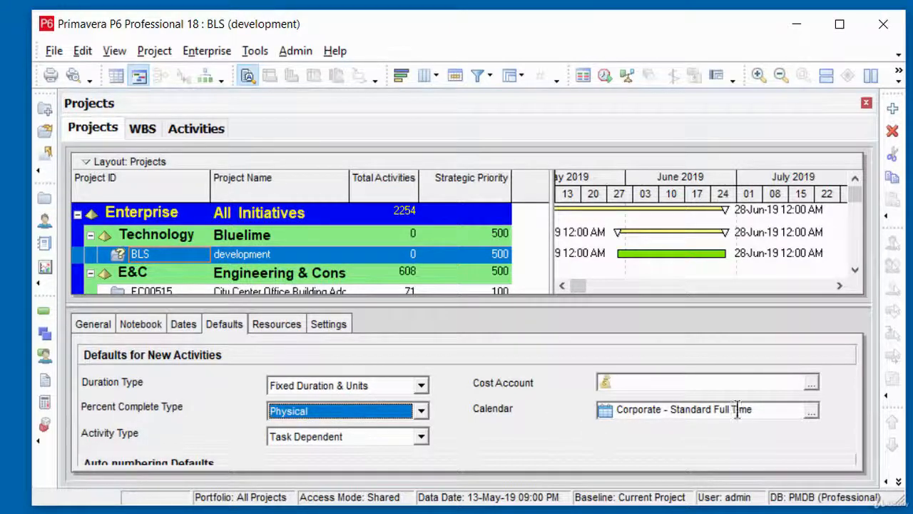
Assign the project calendar "BLS 5 days a week" as the default calendar for new activities
{"action": "left_click", "coordinate": [809, 412]}
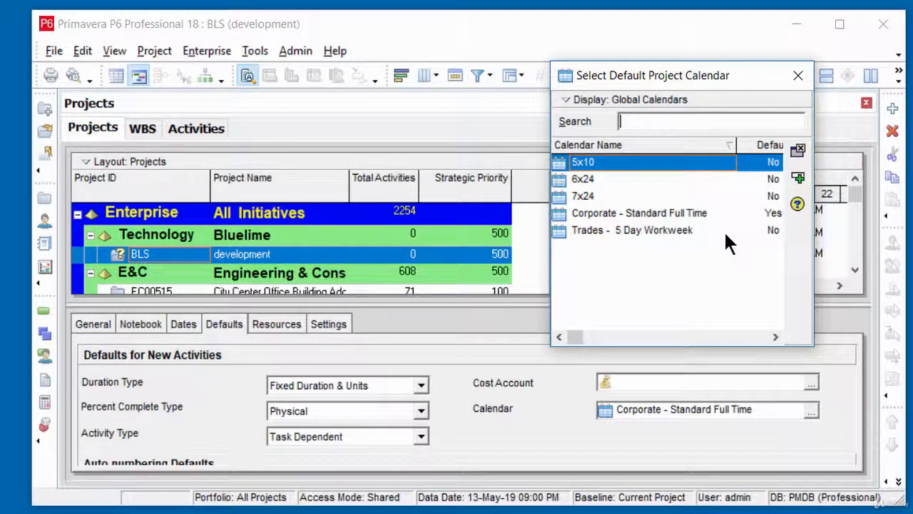
{"action": "left_click", "coordinate": [580, 99]}
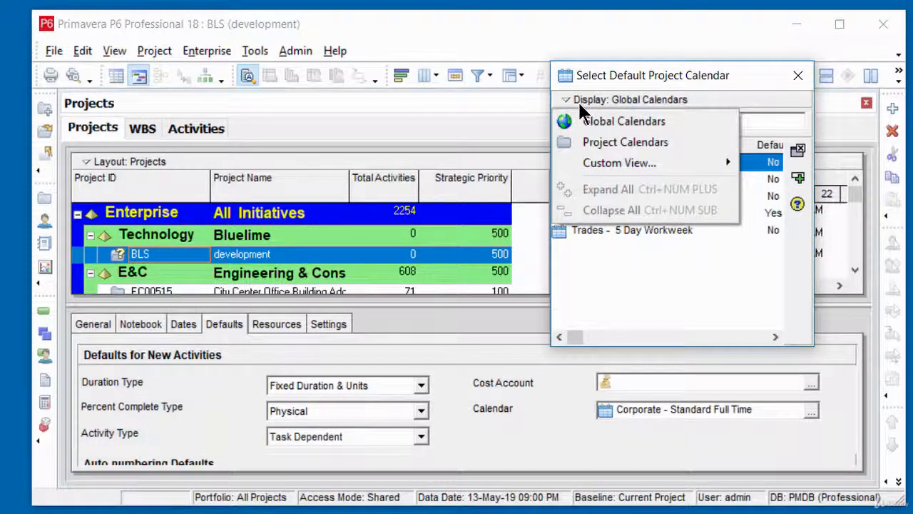
{"action": "left_click", "coordinate": [621, 142]}
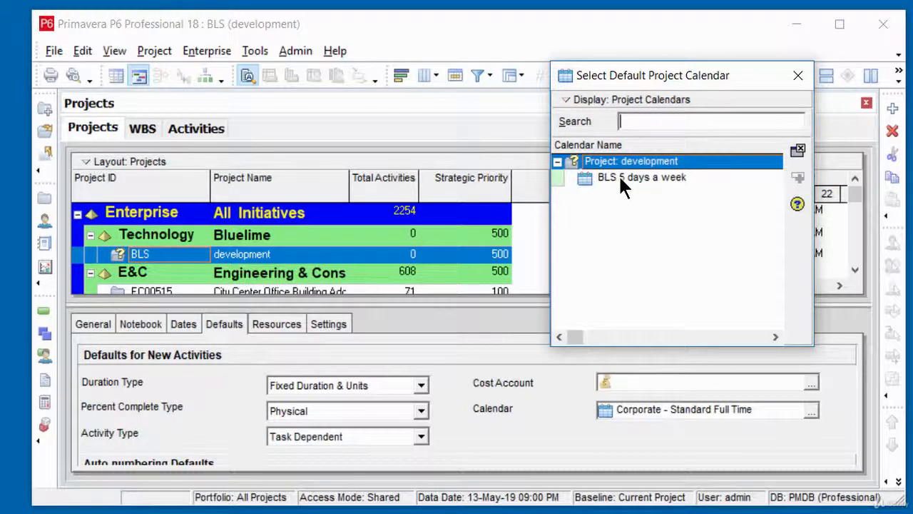
{"action": "double_click", "coordinate": [620, 178]}
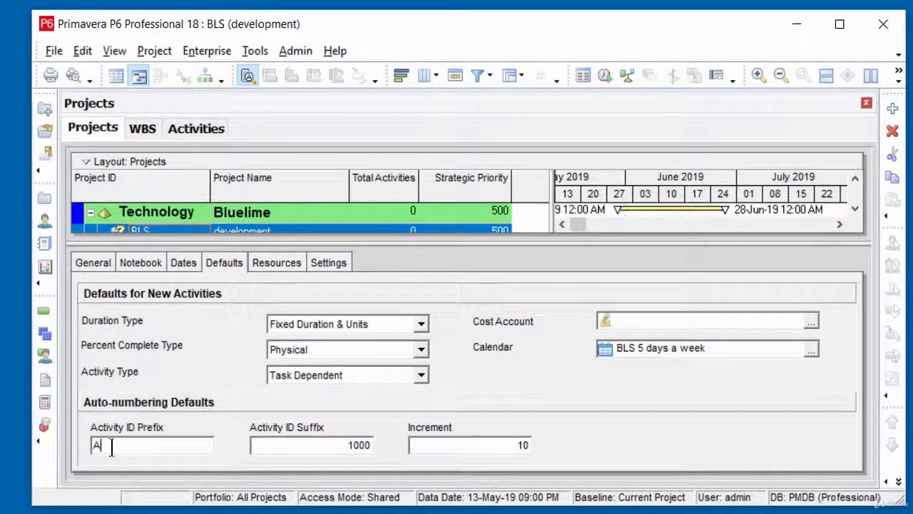
Set the auto-numbering activity ID prefix to B and switch to the project's activities view
{"action": "left_click_drag", "start_coordinate": [112, 446], "coordinate": [51, 431]}
{"action": "type", "text": "B"}
{"action": "left_click", "coordinate": [189, 136]}
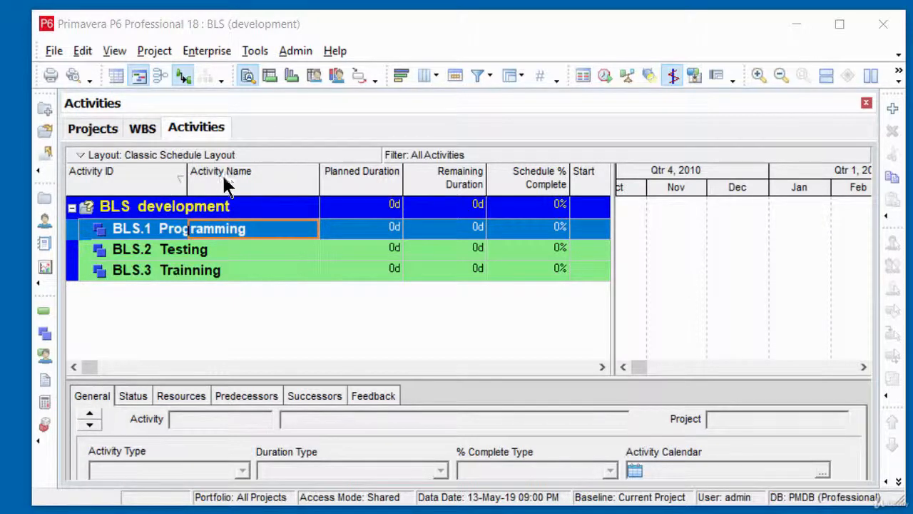
Add two new activities under the Programming WBS element
{"action": "right_click", "coordinate": [259, 231]}
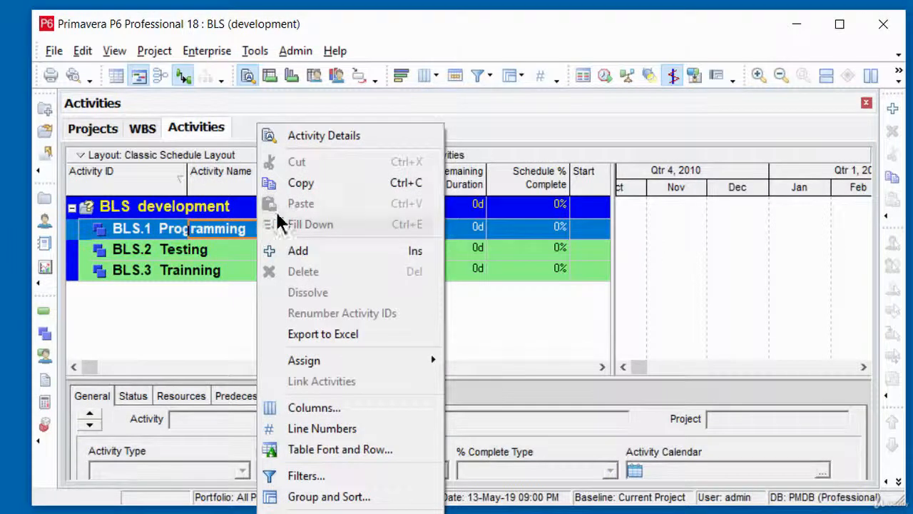
{"action": "left_click", "coordinate": [306, 251]}
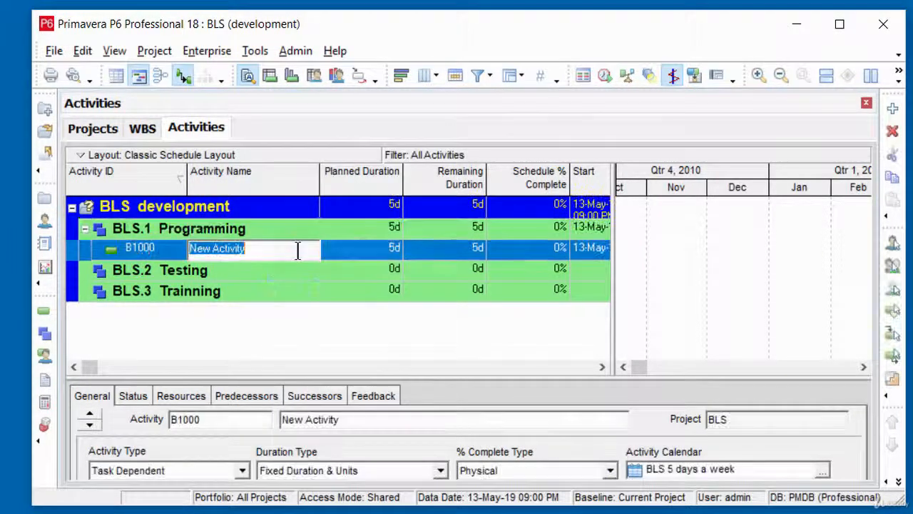
{"action": "left_click", "coordinate": [269, 227]}
{"action": "right_click", "coordinate": [270, 227]}
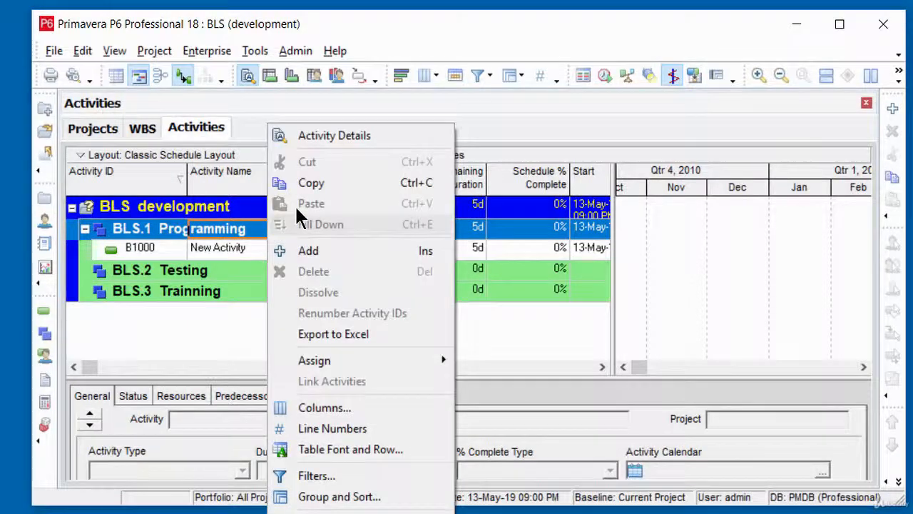
{"action": "left_click", "coordinate": [316, 253]}
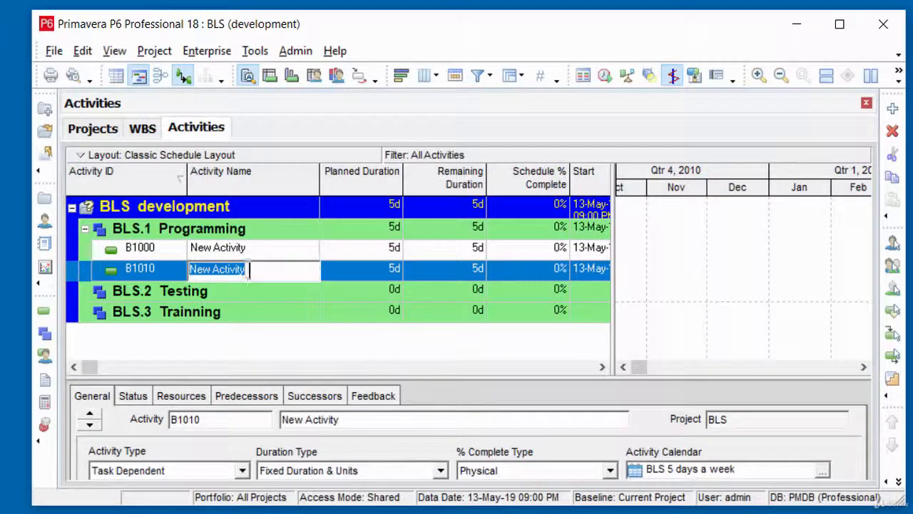
Add one new activity under the Testing WBS element
{"action": "left_click", "coordinate": [245, 297]}
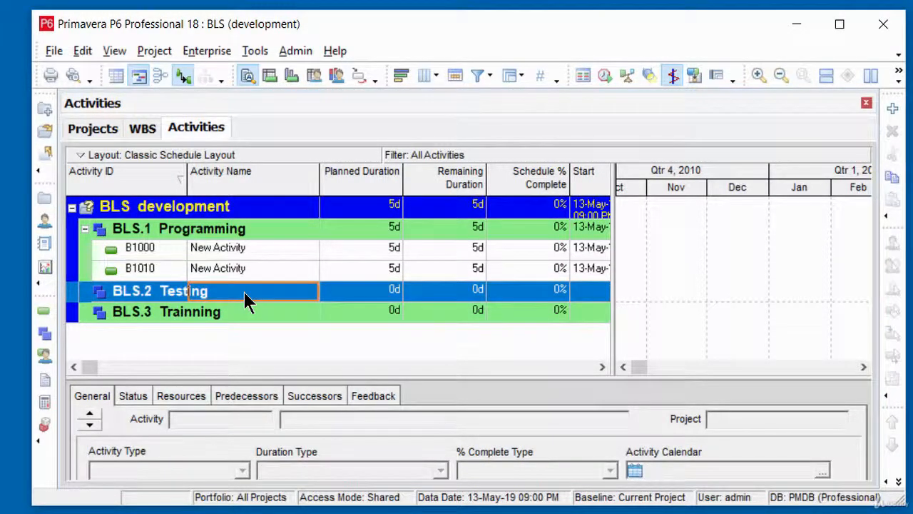
{"action": "right_click", "coordinate": [246, 300]}
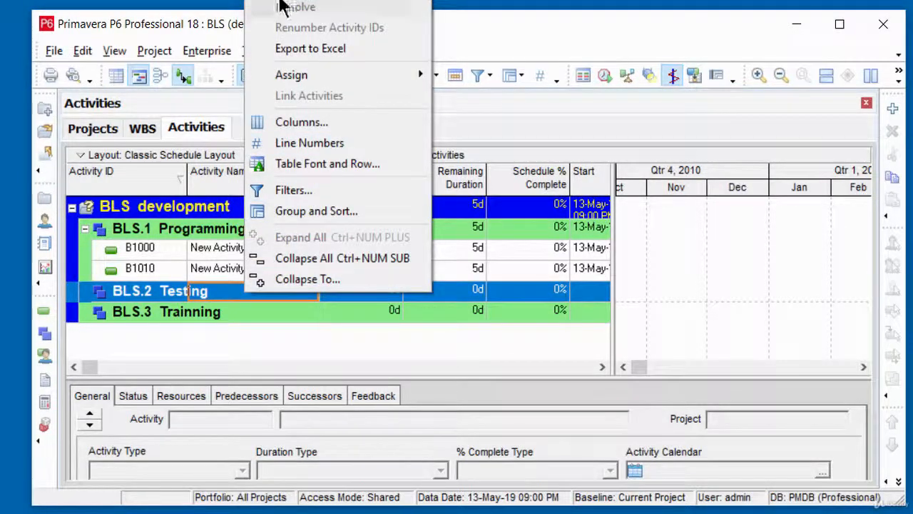
{"action": "key", "text": "Insert"}
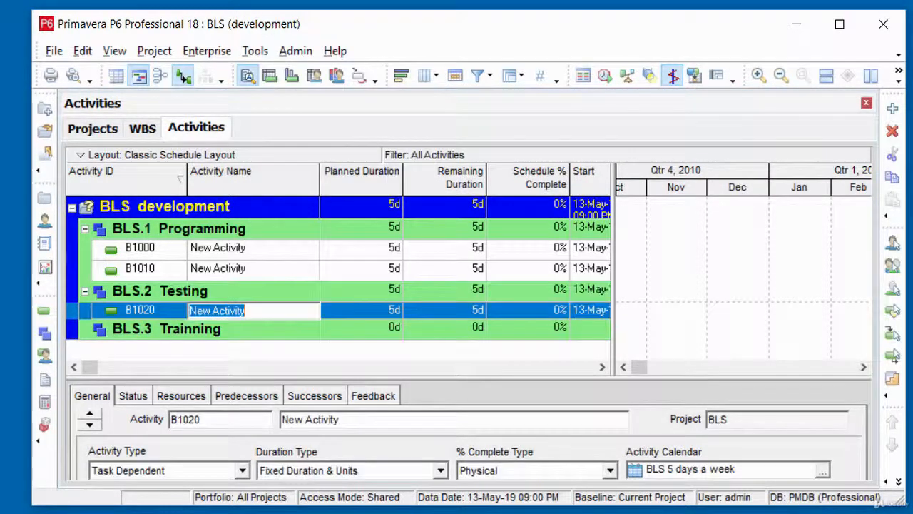
Add two new activities under the Trainning WBS element
{"action": "left_click", "coordinate": [247, 330]}
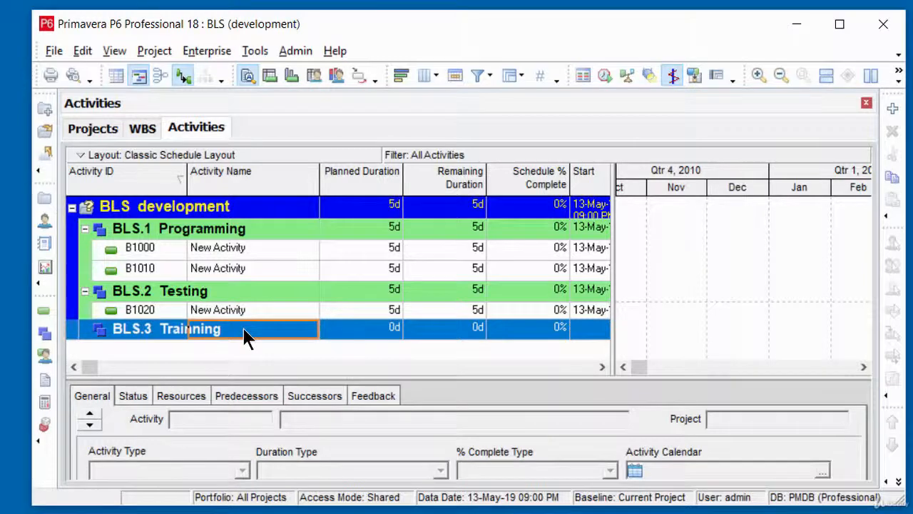
{"action": "right_click", "coordinate": [245, 337]}
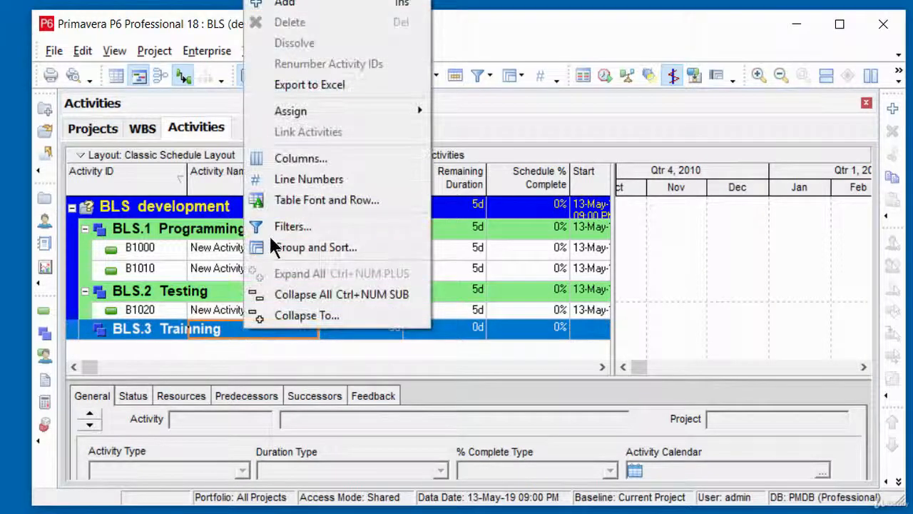
{"action": "left_click", "coordinate": [295, 7]}
{"action": "left_click", "coordinate": [245, 327]}
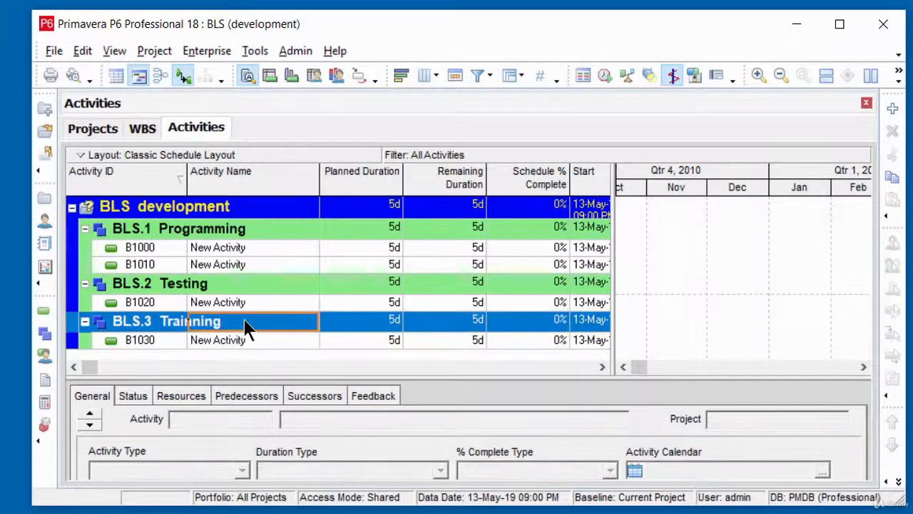
{"action": "right_click", "coordinate": [244, 327]}
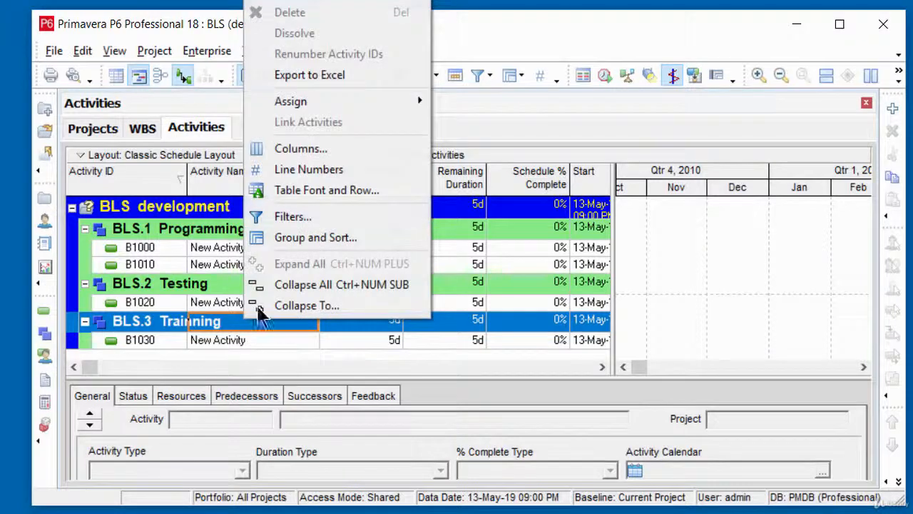
{"action": "left_click", "coordinate": [311, 5]}
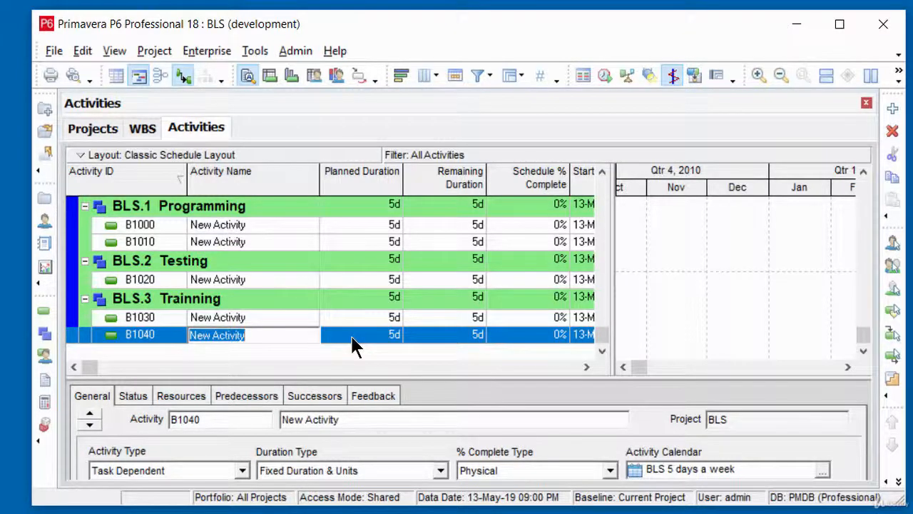
Rename activity B1000 under Programming to "Write psudo code"
{"action": "left_click", "coordinate": [258, 224]}
{"action": "left_click", "coordinate": [259, 227]}
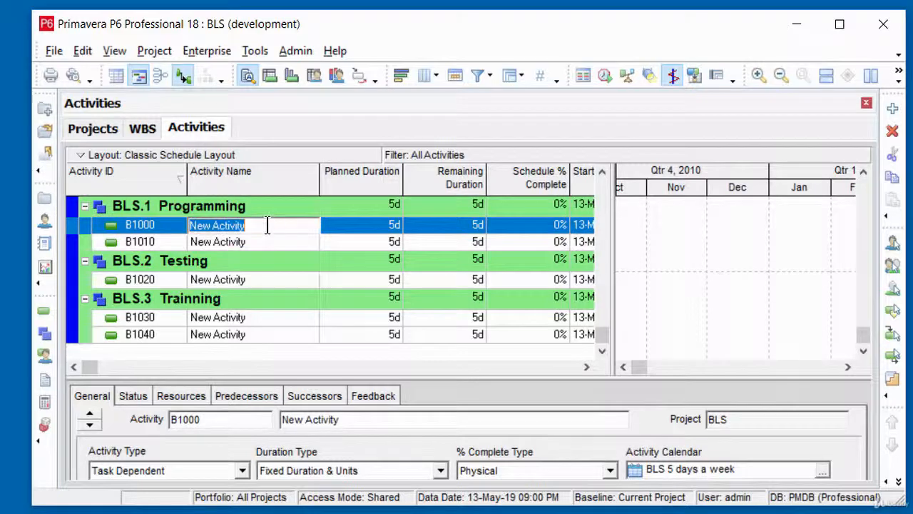
{"action": "key", "text": "BackSpace"}
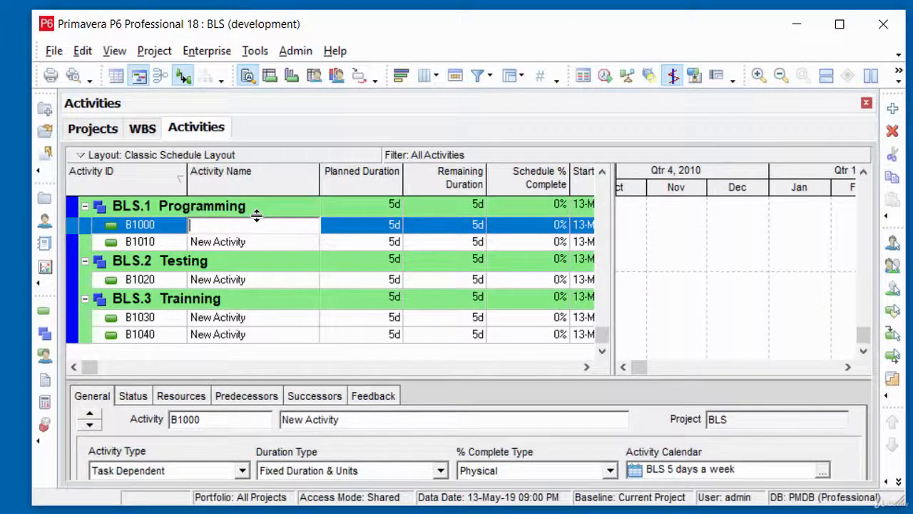
{"action": "type", "text": "write psudo code"}
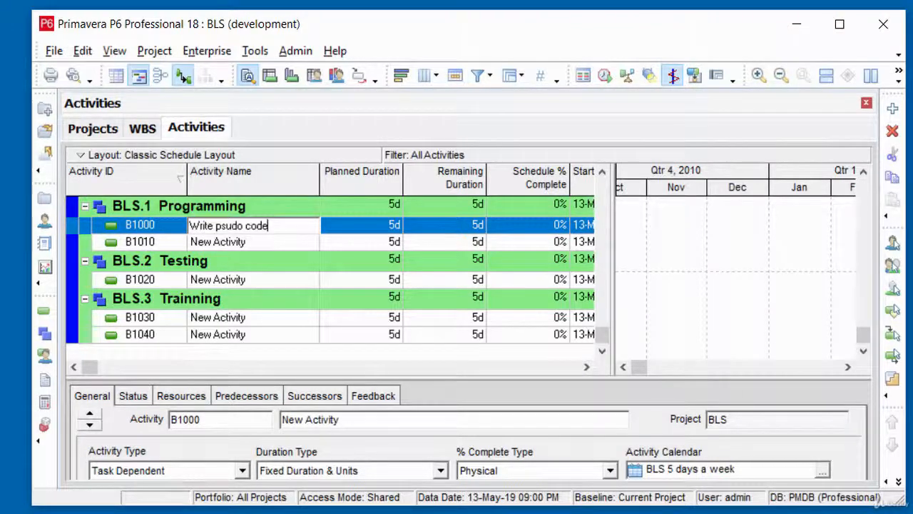
Rename activity B1010 under Programming to "Write initial code"
{"action": "left_click", "coordinate": [260, 242]}
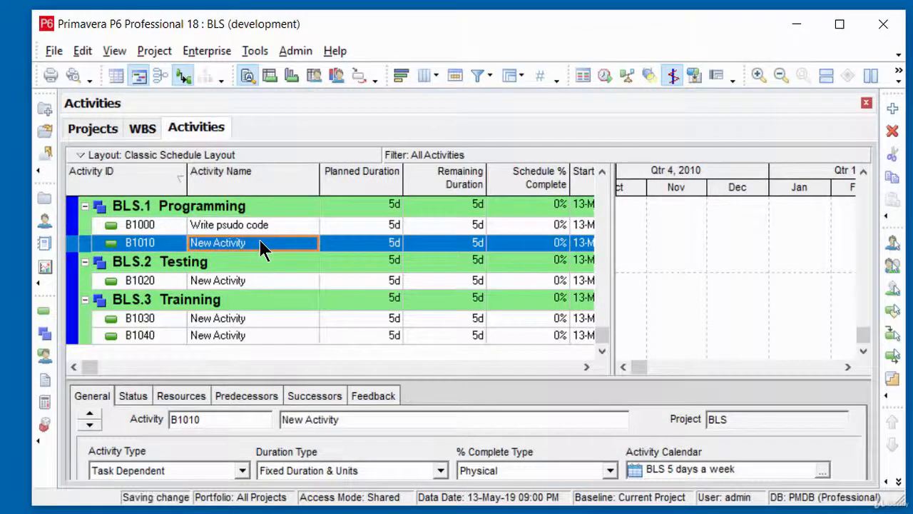
{"action": "left_click", "coordinate": [261, 242]}
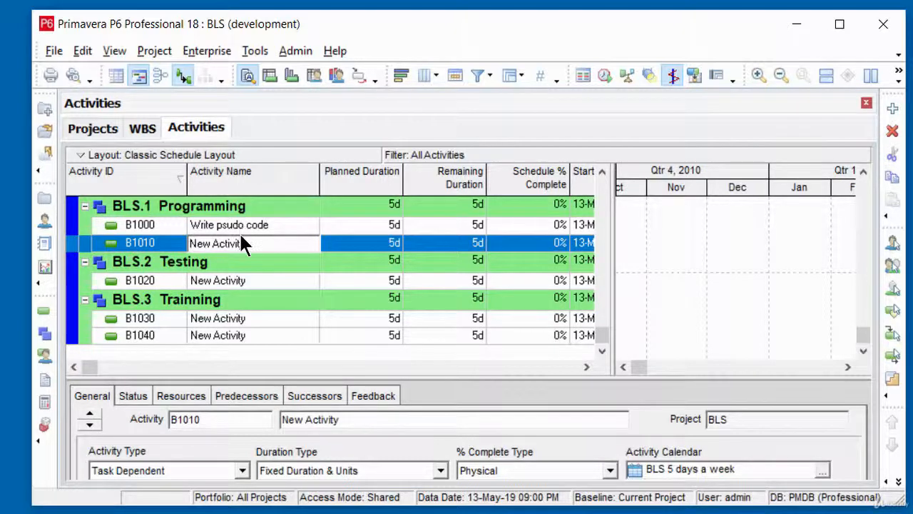
{"action": "key", "text": "BackSpace"}
{"action": "key", "text": "BackSpace"}
{"action": "key", "text": "BackSpace"}
{"action": "key", "text": "BackSpace"}
{"action": "key", "text": "BackSpace"}
{"action": "key", "text": "BackSpace"}
{"action": "key", "text": "BackSpace"}
{"action": "type", "text": "Write initial code"}
{"action": "key", "text": "Return"}
Rename activity B1020 under Testing to "Write test scripts"
{"action": "left_click", "coordinate": [257, 280]}
{"action": "left_click", "coordinate": [259, 282]}
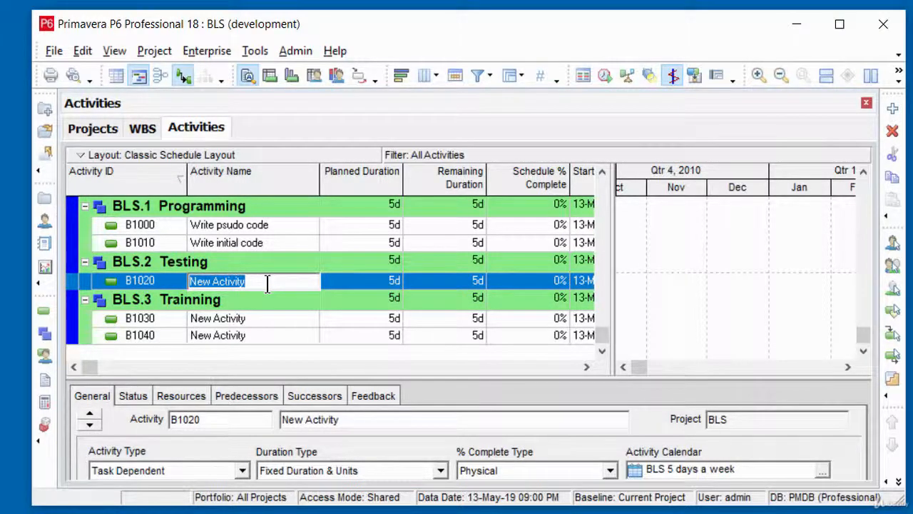
{"action": "key", "text": "BackSpace"}
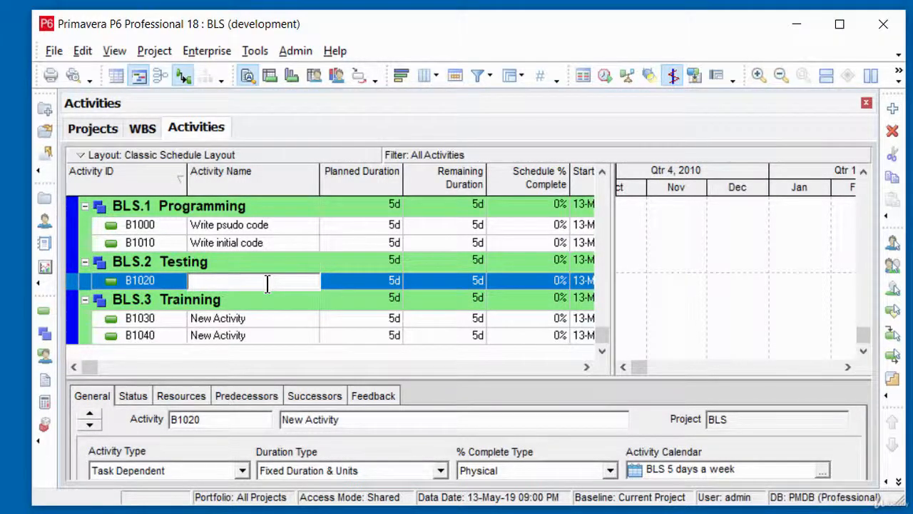
{"action": "type", "text": "Write"}
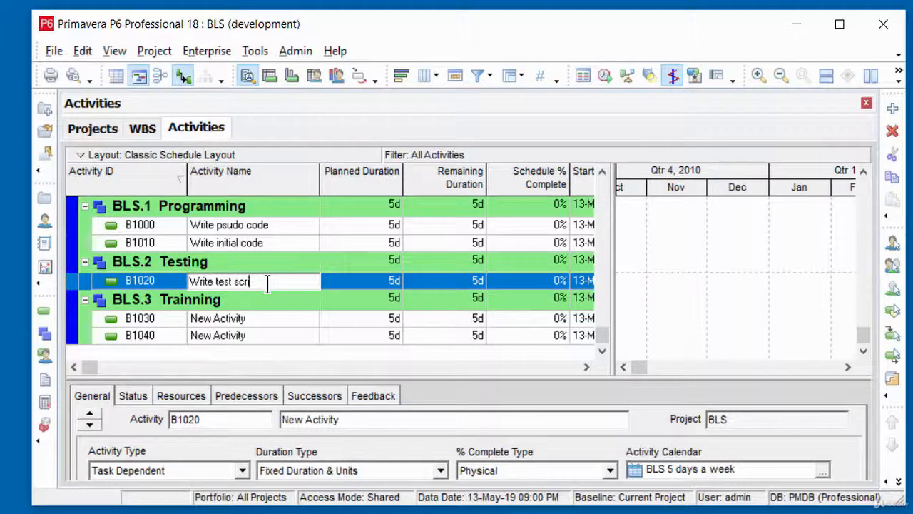
{"action": "type", "text": "test scripts"}
Rename activity B1030 under Trainning to "Write trainning scripts"
{"action": "left_click", "coordinate": [259, 316]}
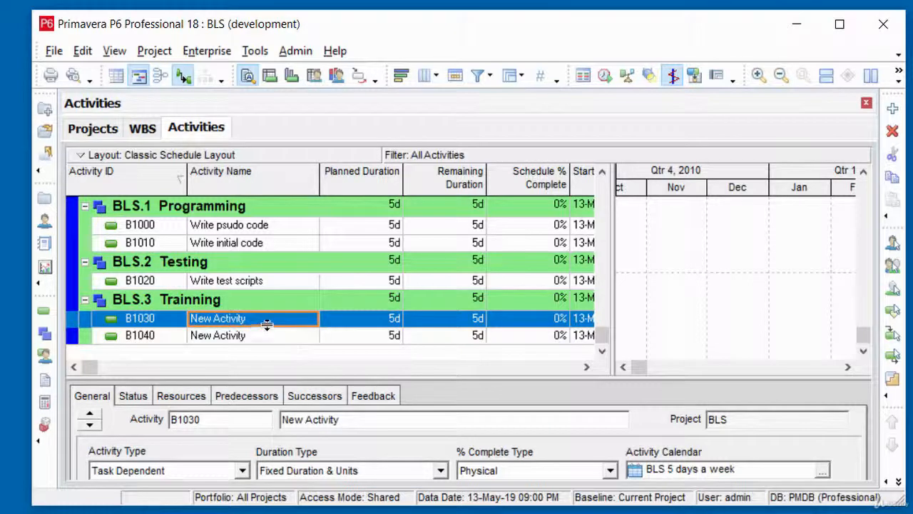
{"action": "left_click", "coordinate": [258, 323]}
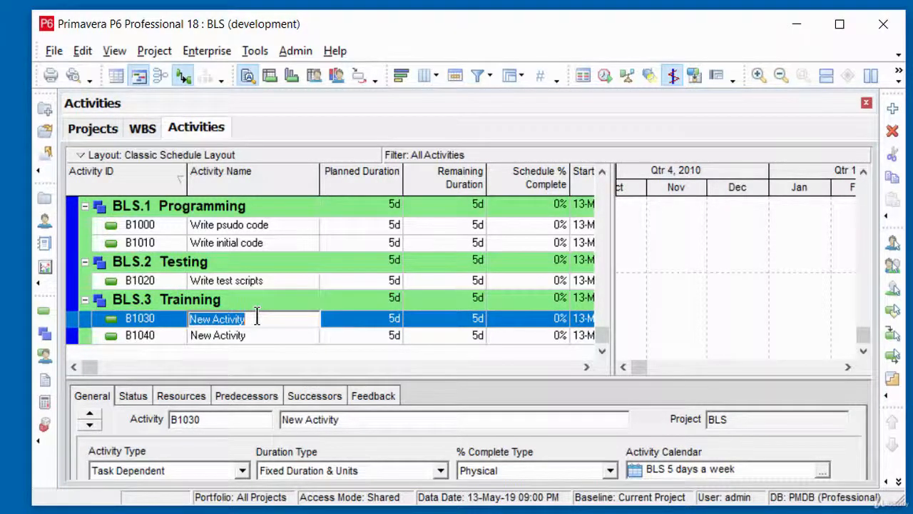
{"action": "key", "text": "BackSpace"}
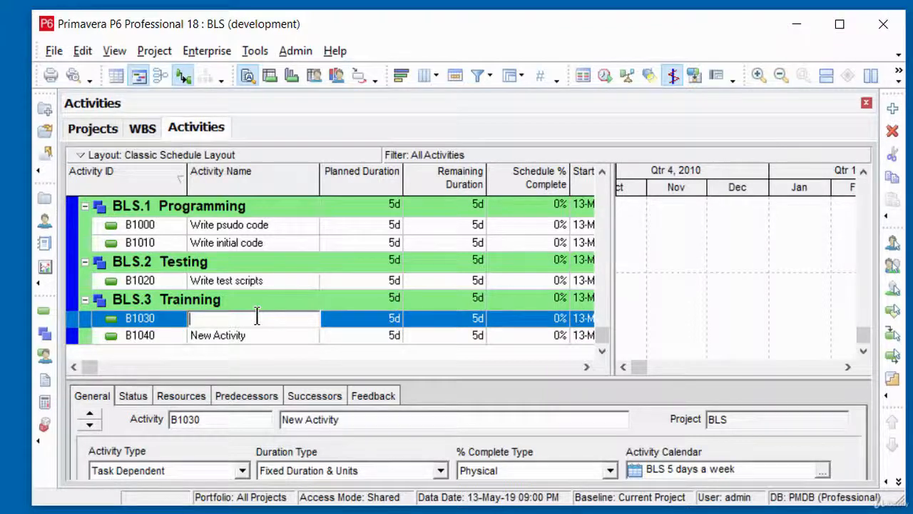
{"action": "type", "text": "Write trainning scripts"}
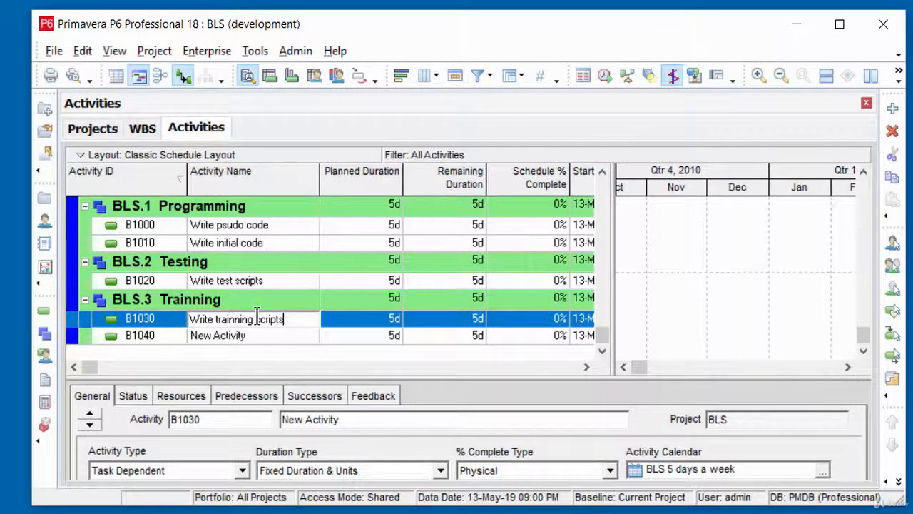
Rename activity B1040 under Trainning to "Start trainning"
{"action": "left_click", "coordinate": [249, 335]}
{"action": "left_click", "coordinate": [248, 335]}
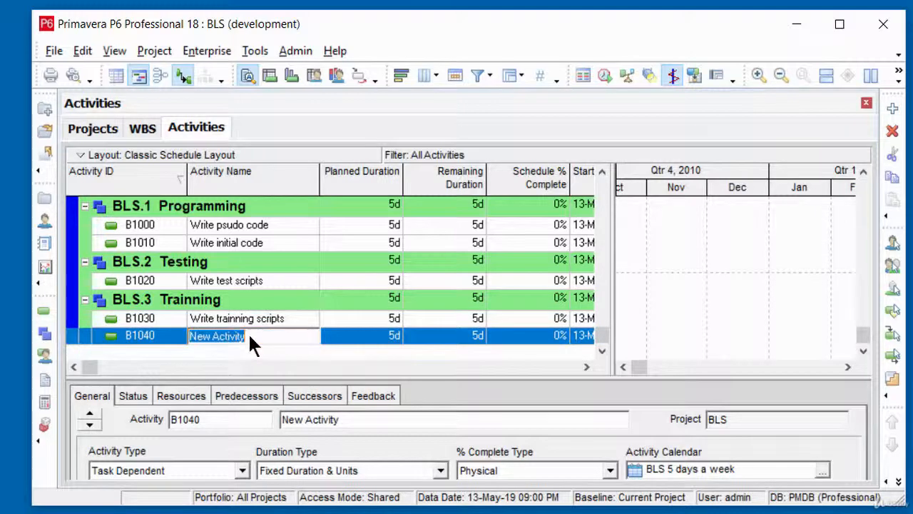
{"action": "key", "text": "BackSpace"}
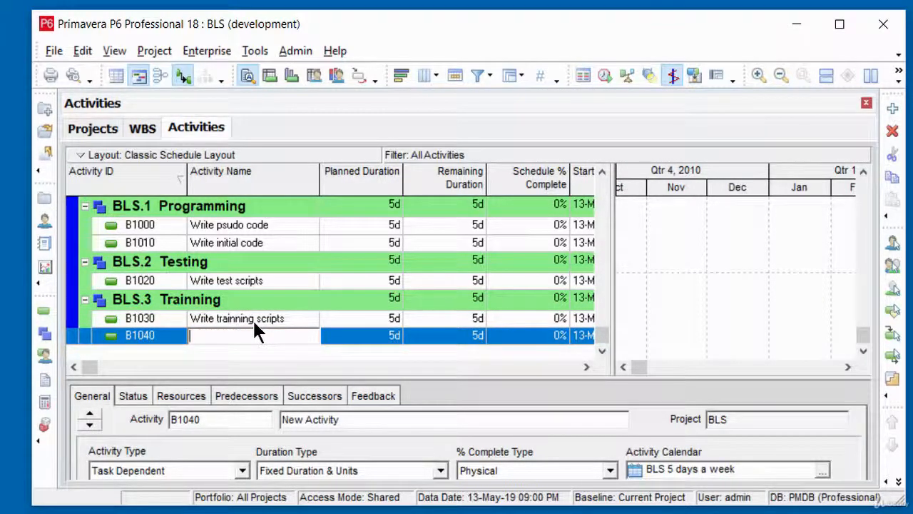
{"action": "type", "text": "Start trainning"}
{"action": "key", "text": "Return"}
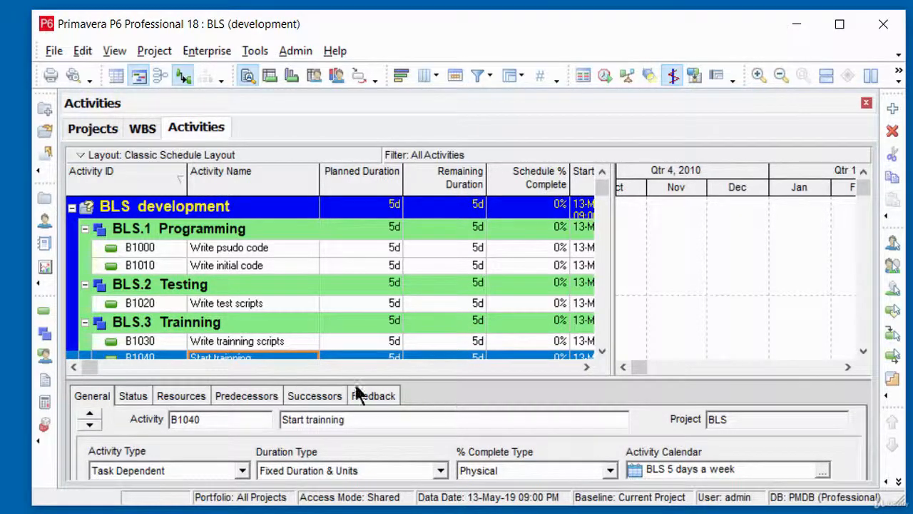
{"action": "left_click", "coordinate": [587, 367]}
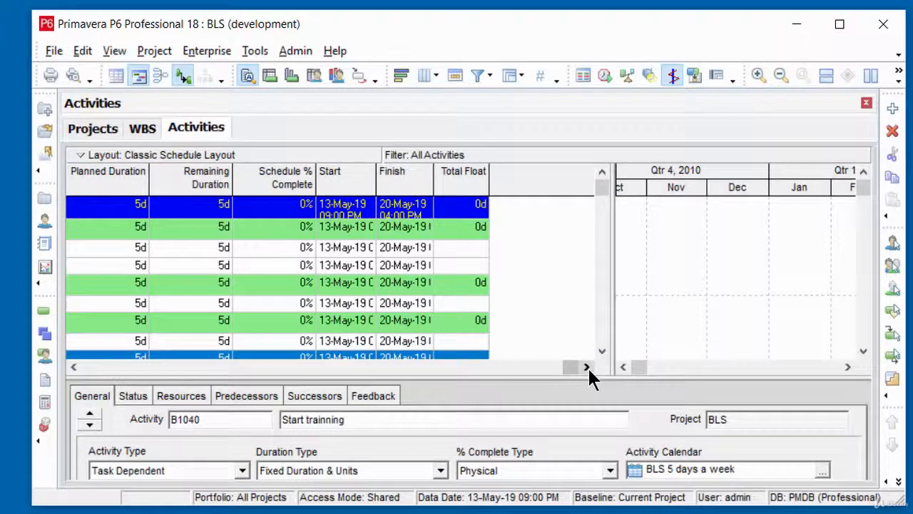
{"action": "left_click", "coordinate": [72, 367]}
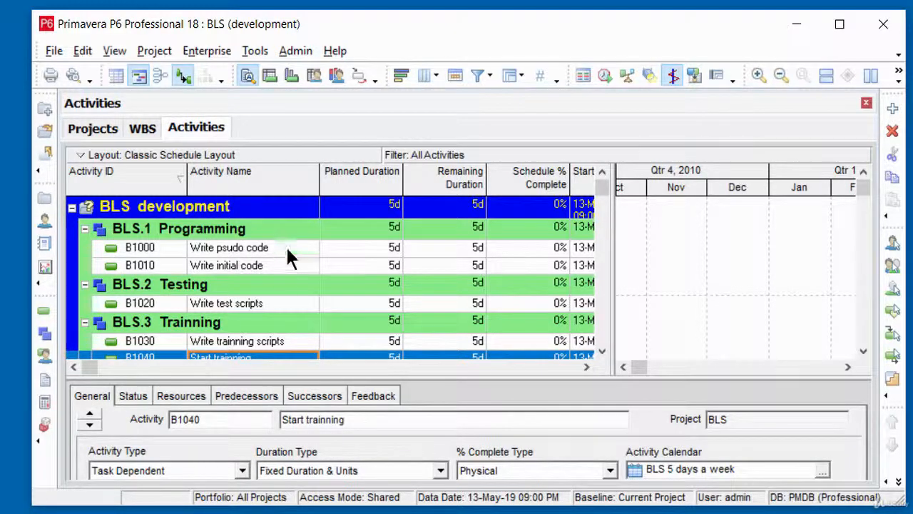
Set the activity type of B1000 "Write psudo code" to Start Milestone in its general details
{"action": "left_click", "coordinate": [238, 248]}
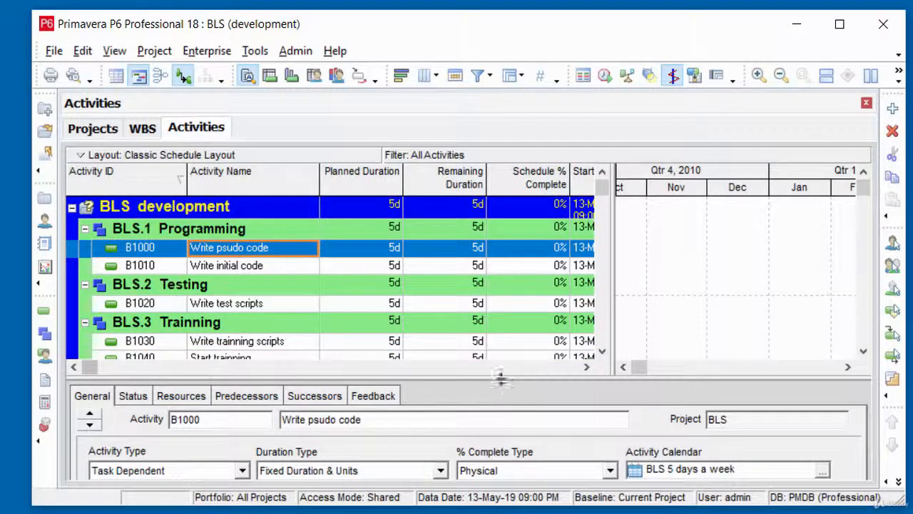
{"action": "left_click_drag", "start_coordinate": [499, 379], "coordinate": [506, 224]}
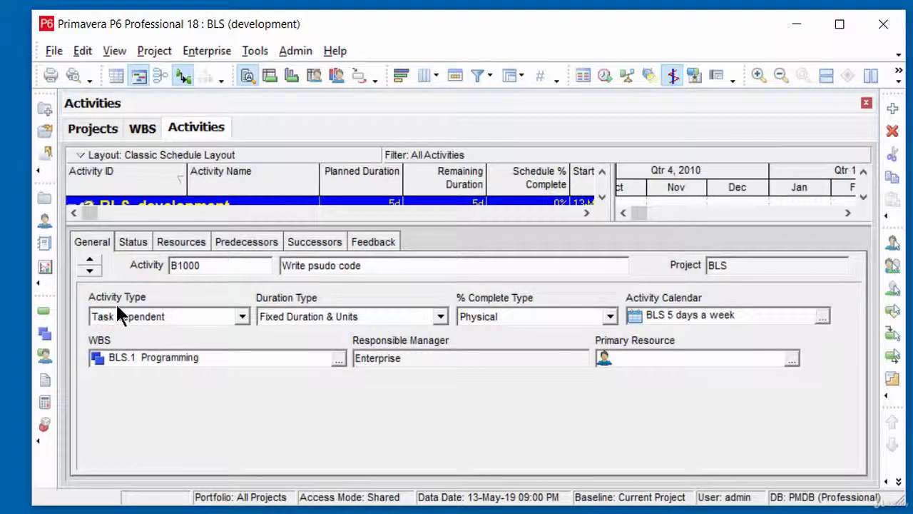
{"action": "left_click", "coordinate": [242, 318]}
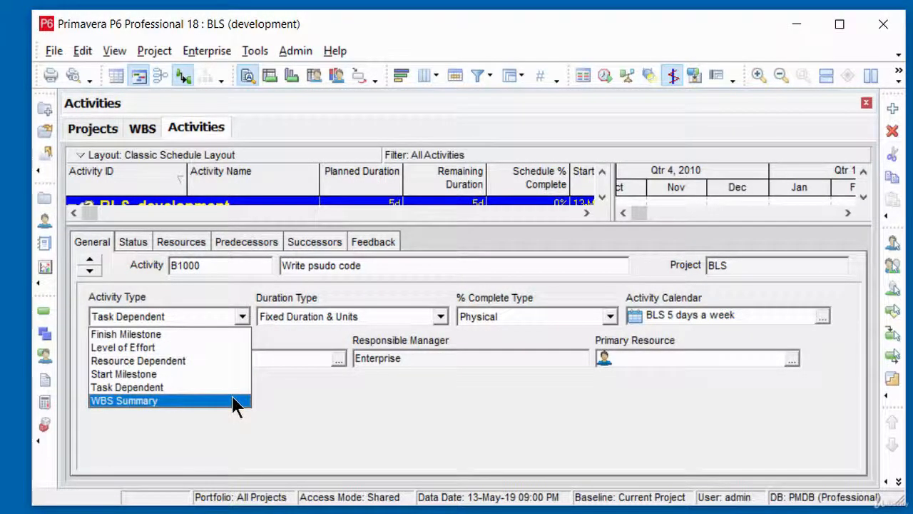
{"action": "left_click", "coordinate": [146, 376]}
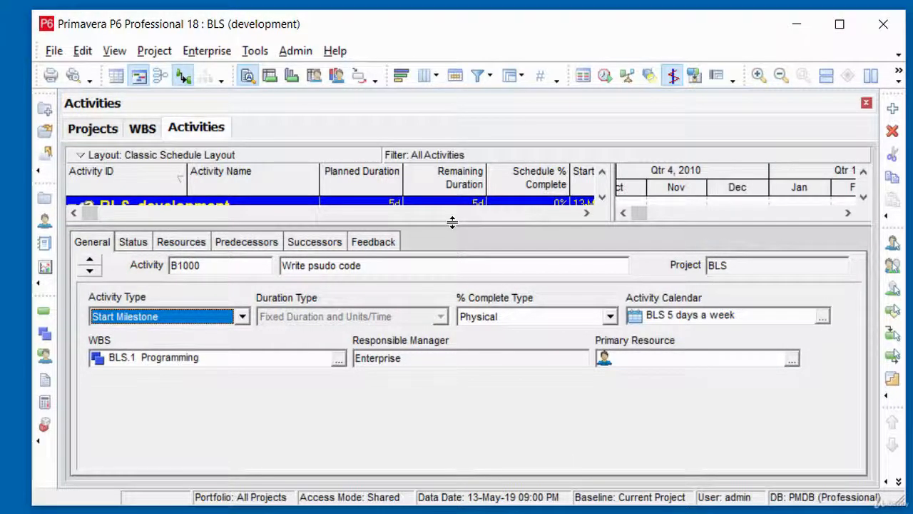
Set the activity type of B1040 "Start trainning" to Finish Milestone in its general details
{"action": "left_click_drag", "start_coordinate": [453, 222], "coordinate": [491, 428]}
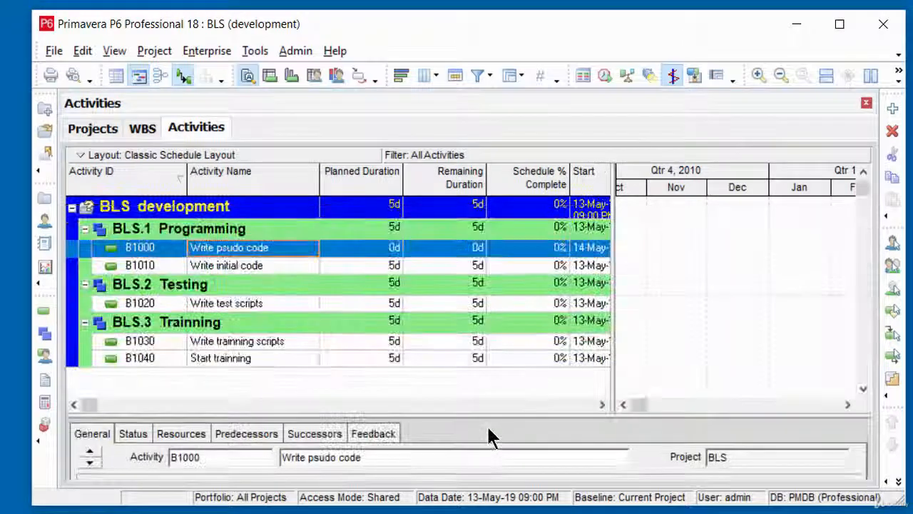
{"action": "left_click", "coordinate": [228, 358]}
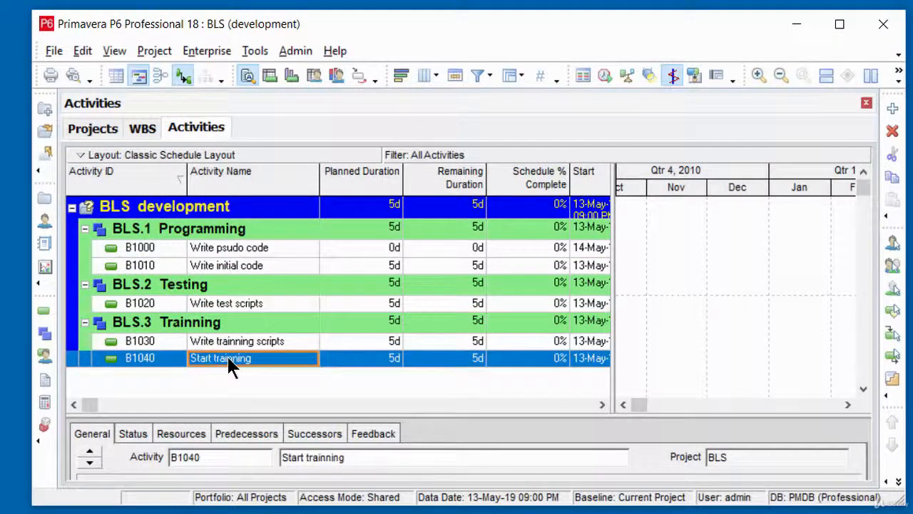
{"action": "left_click_drag", "start_coordinate": [518, 416], "coordinate": [492, 202]}
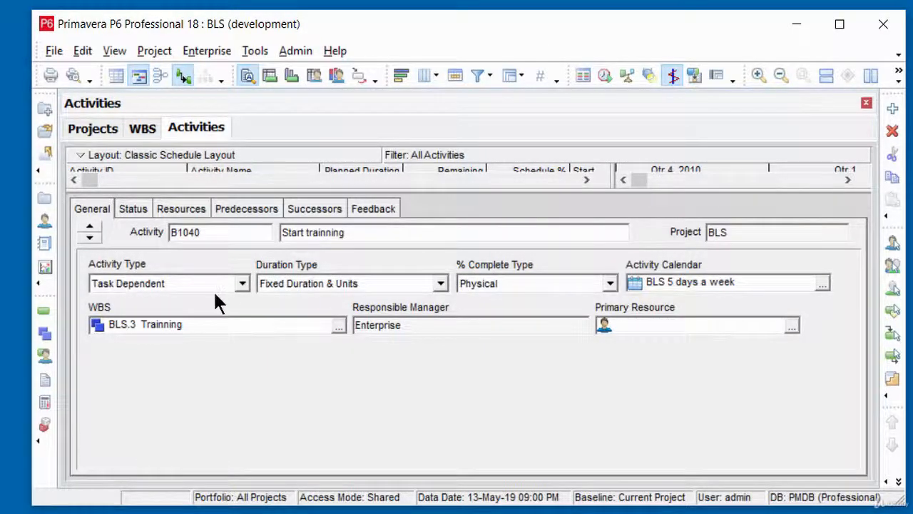
{"action": "left_click", "coordinate": [242, 283]}
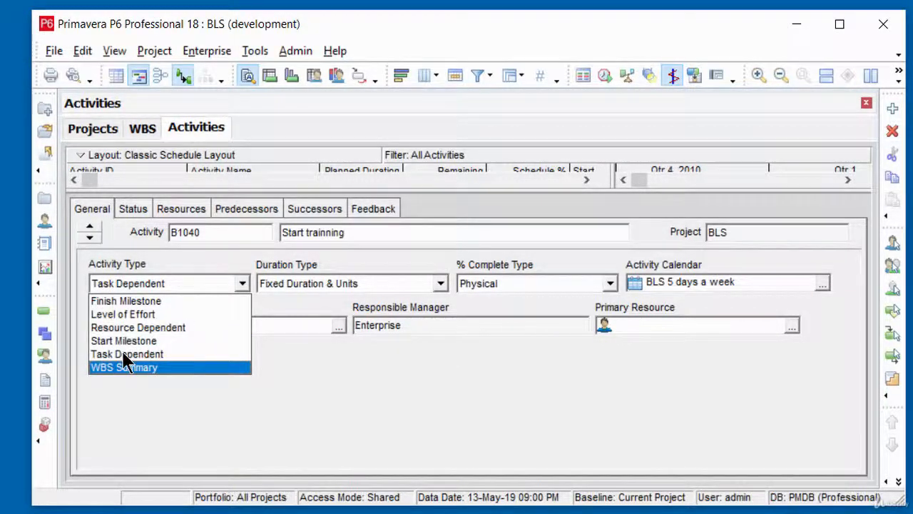
{"action": "left_click", "coordinate": [140, 298]}
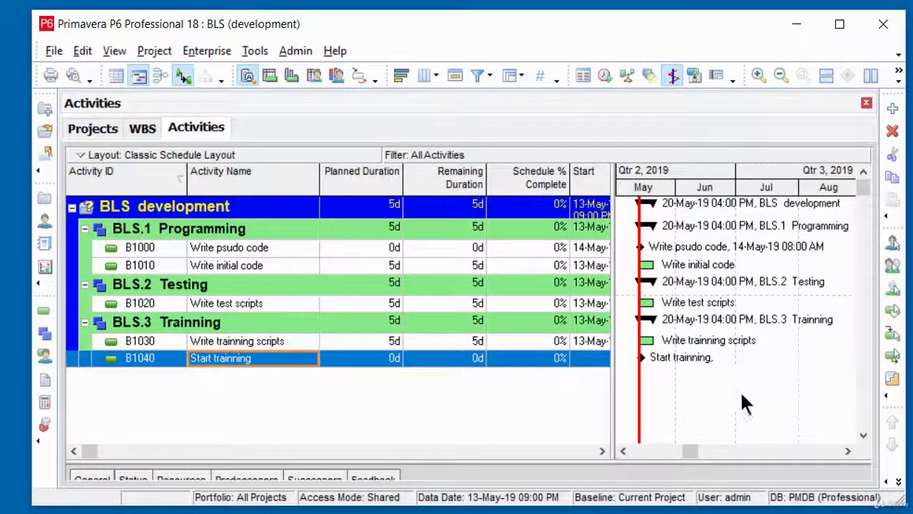
Schedule the BLS project, keeping the current data date and the existing scheduling settings
{"action": "left_click", "coordinate": [604, 75]}
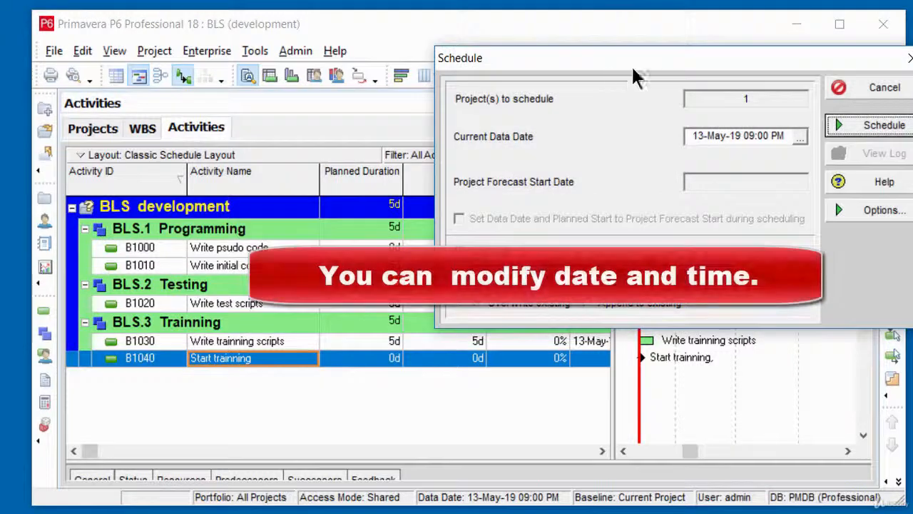
{"action": "left_click_drag", "start_coordinate": [631, 65], "coordinate": [564, 92]}
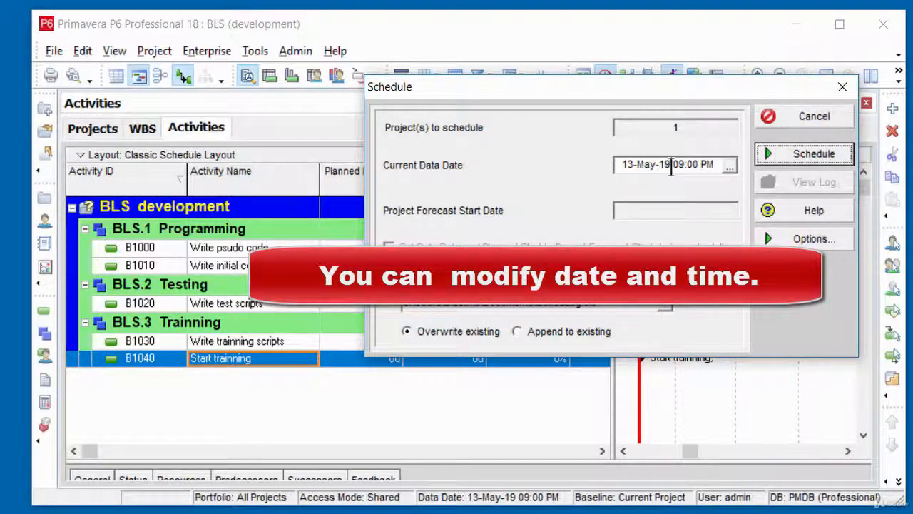
{"action": "left_click", "coordinate": [811, 162]}
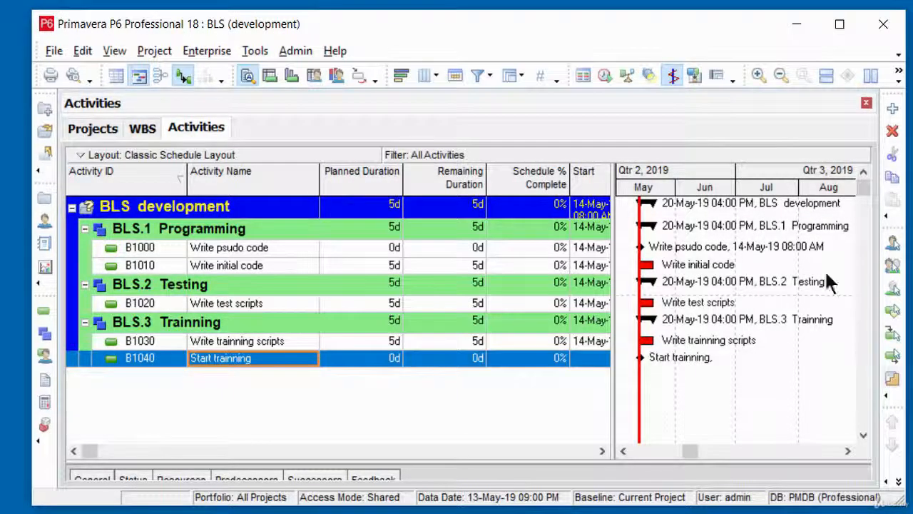